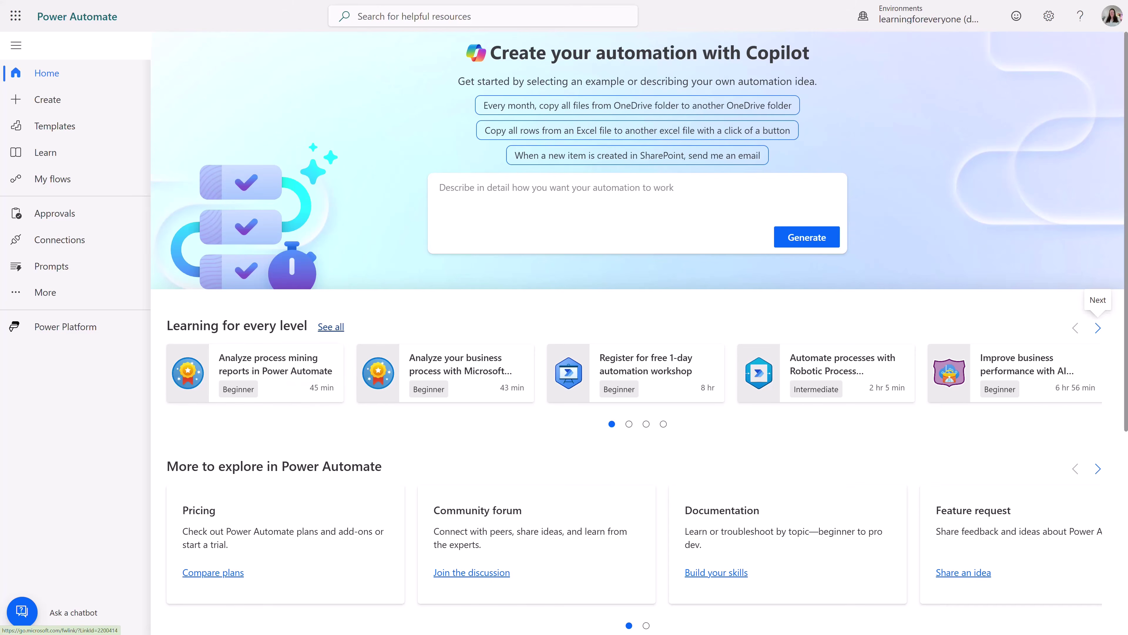
# Step: Look over the learning resources and the flow creation page, including its blank flow types, starter templates and connectors
pyautogui.click(331, 326)
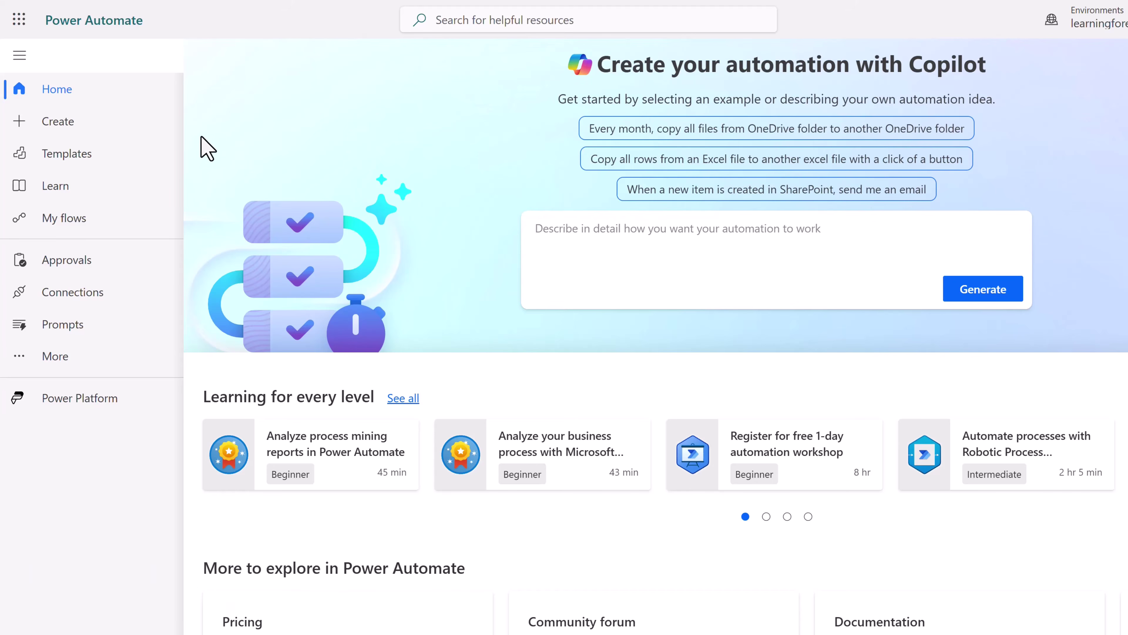
pyautogui.click(142, 128)
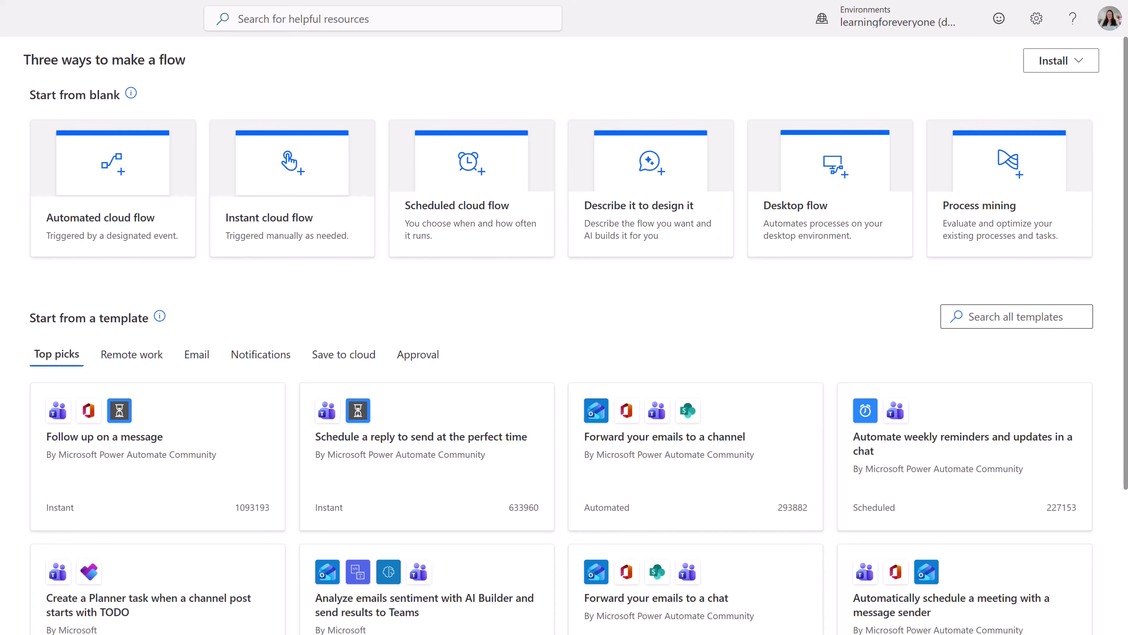
pyautogui.scroll(-2, 564, 317)
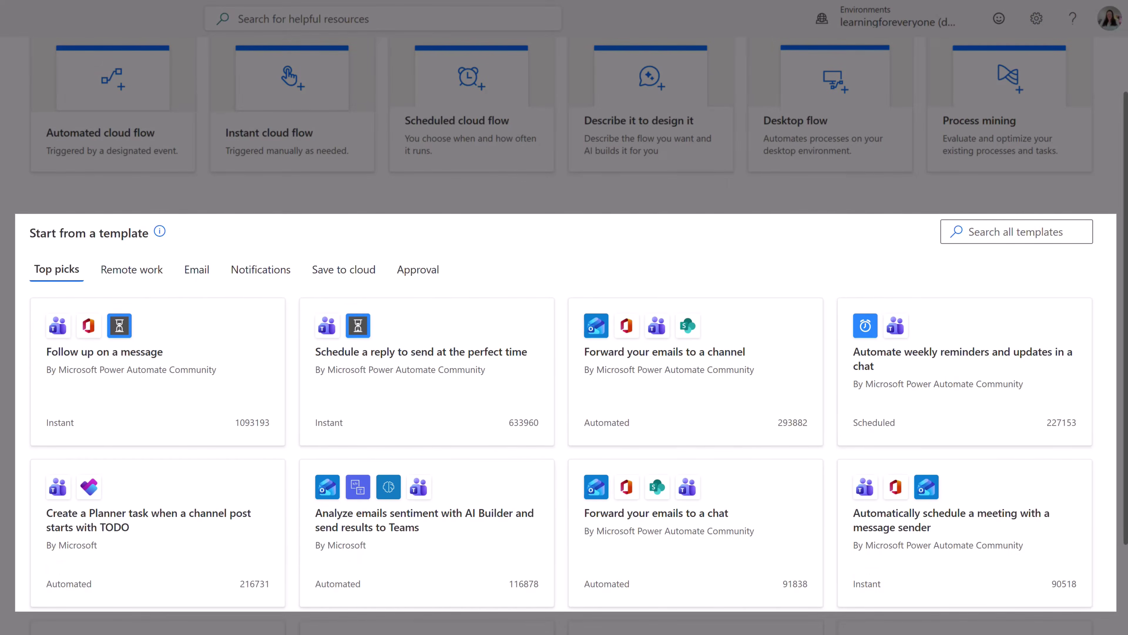
pyautogui.scroll(-2, 564, 318)
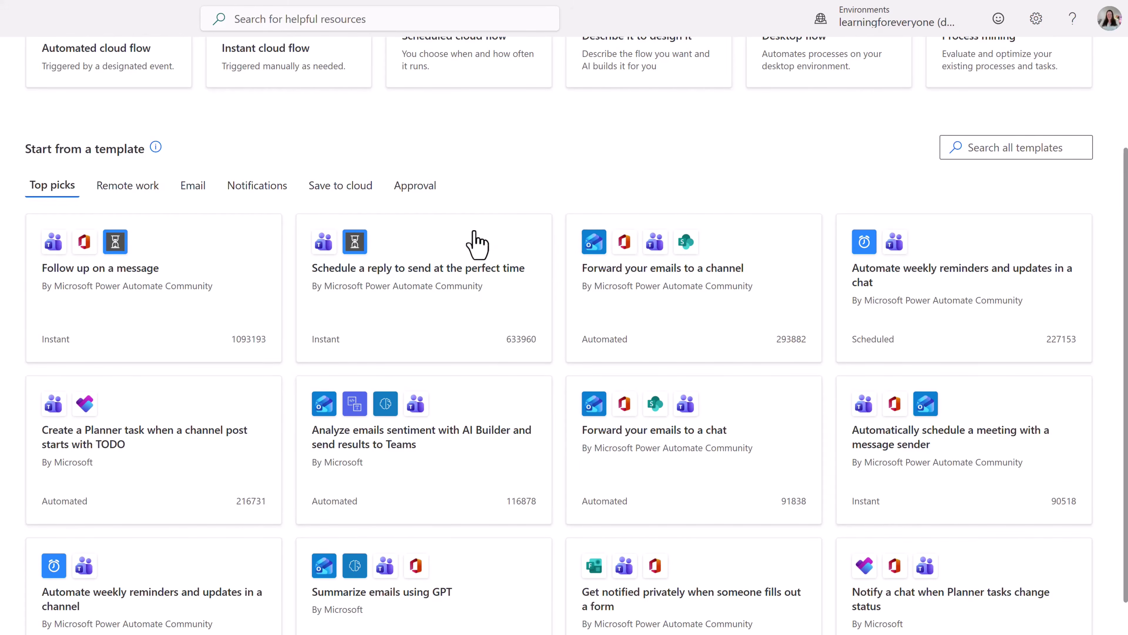
pyautogui.scroll(-5, 503, 506)
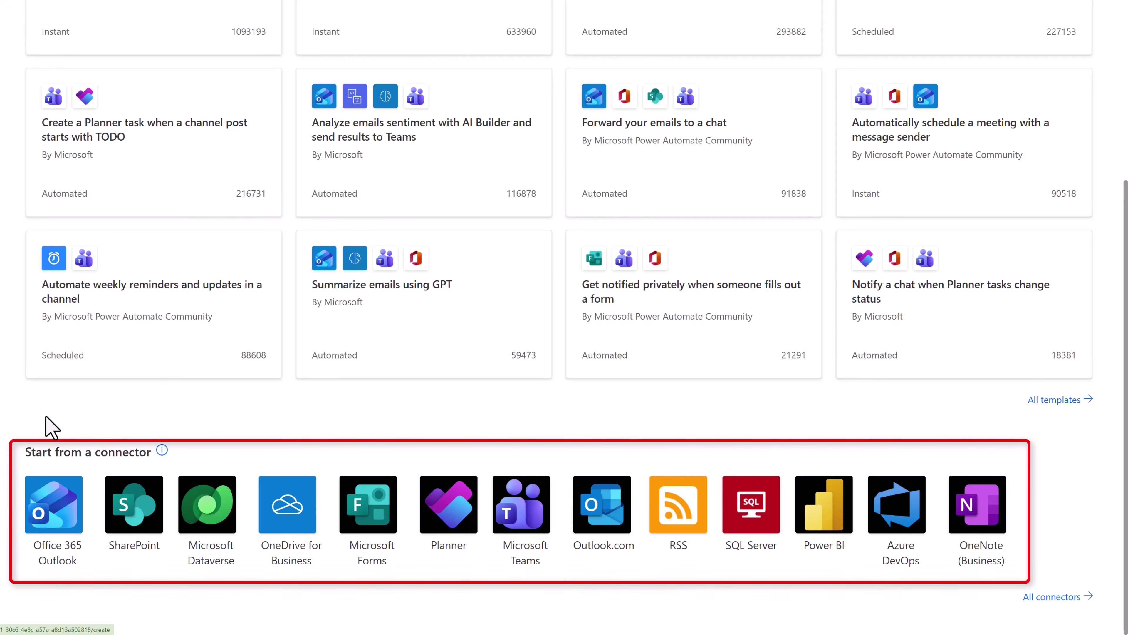
# Step: View the triggers and related templates offered by the Office 365 Outlook connector
pyautogui.click(54, 517)
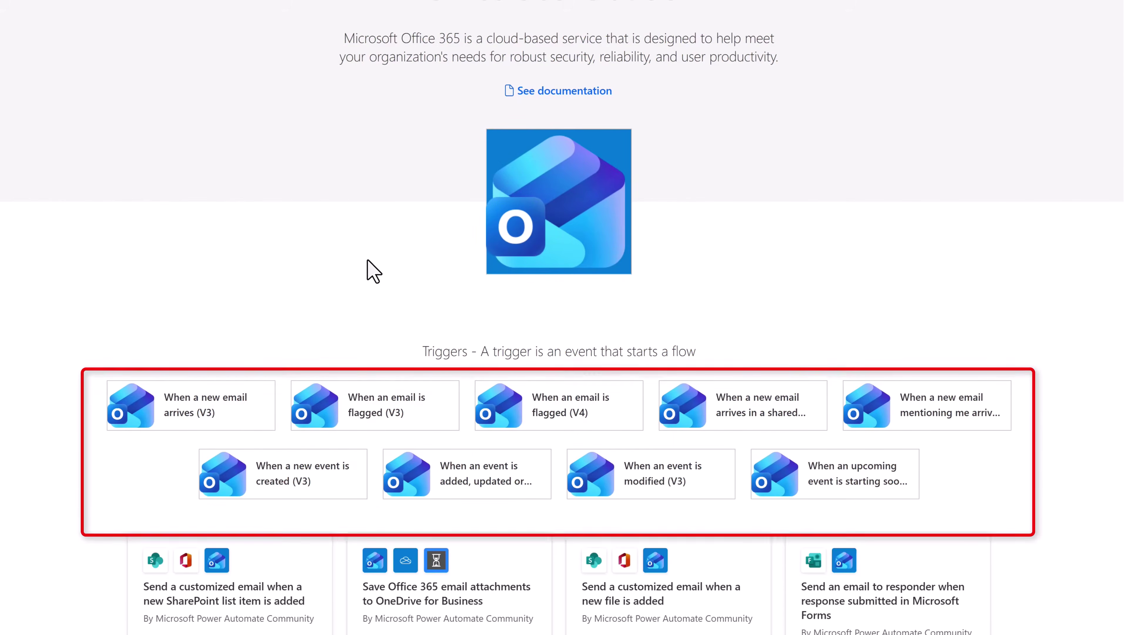
pyautogui.scroll(-4, 367, 260)
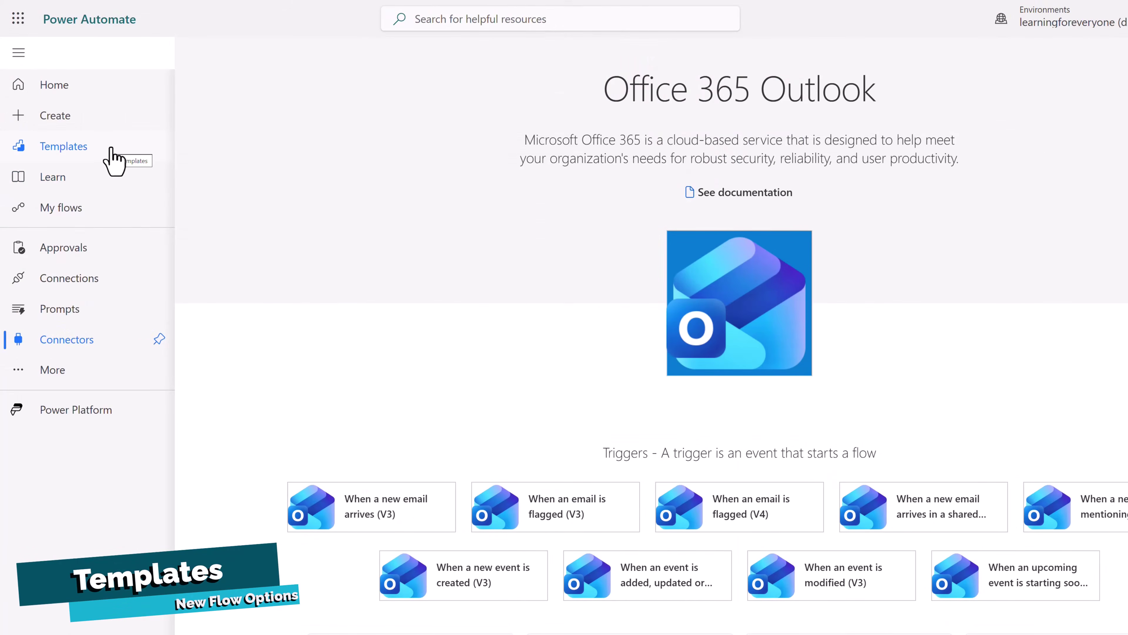
# Step: Examine the template library's sort orders and full category list, and open the Learn resources
pyautogui.click(78, 149)
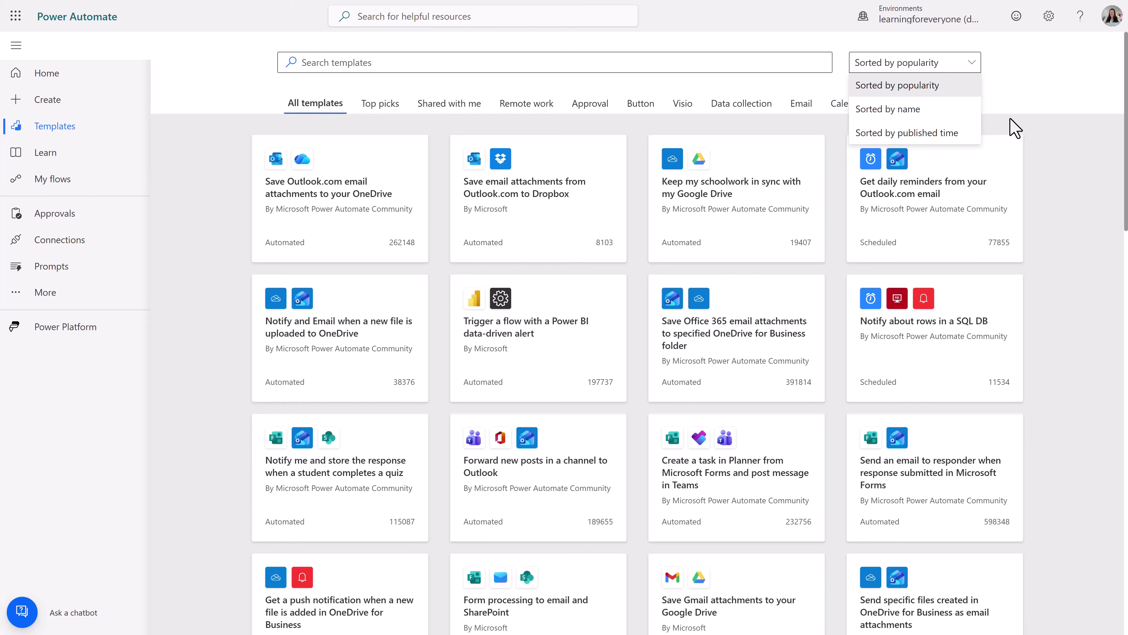
pyautogui.click(1023, 103)
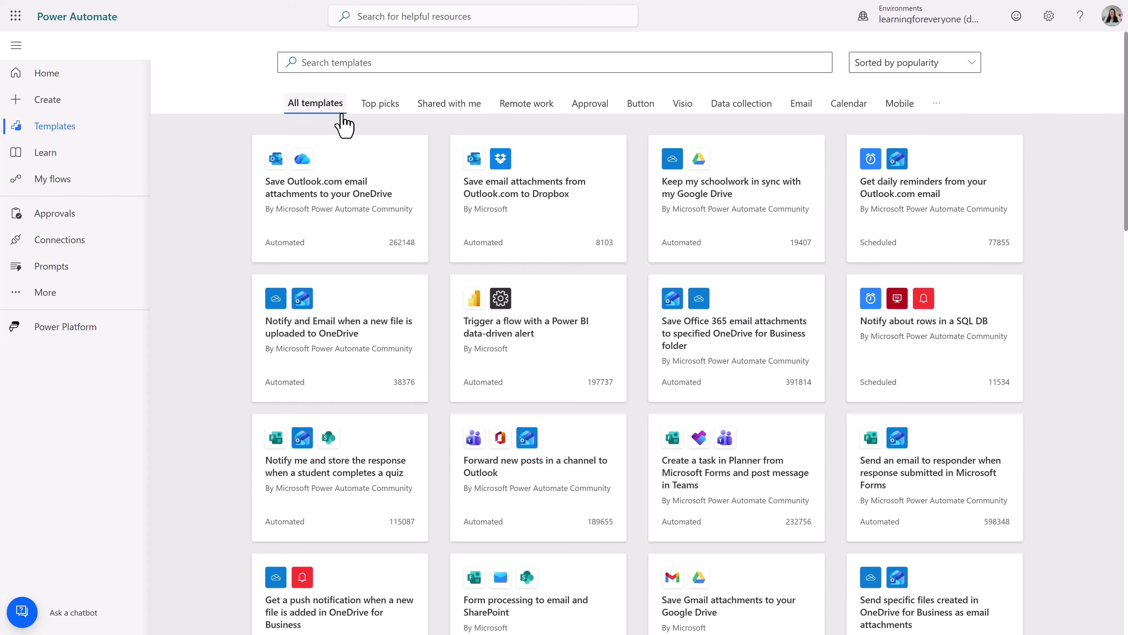
pyautogui.click(937, 104)
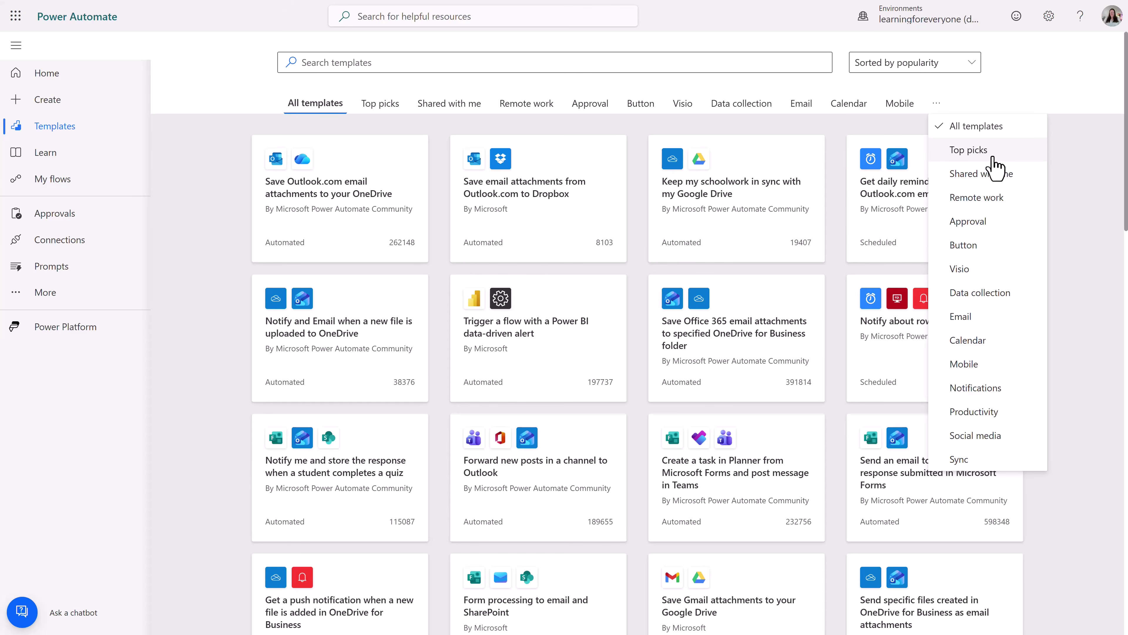
pyautogui.press('Escape')
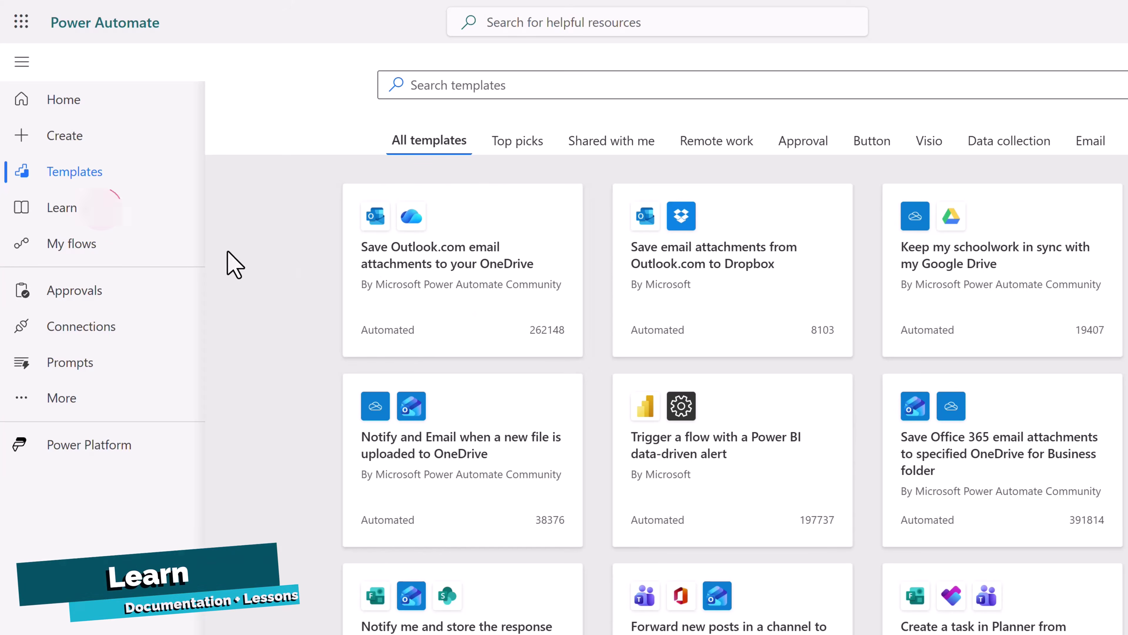
pyautogui.click(93, 211)
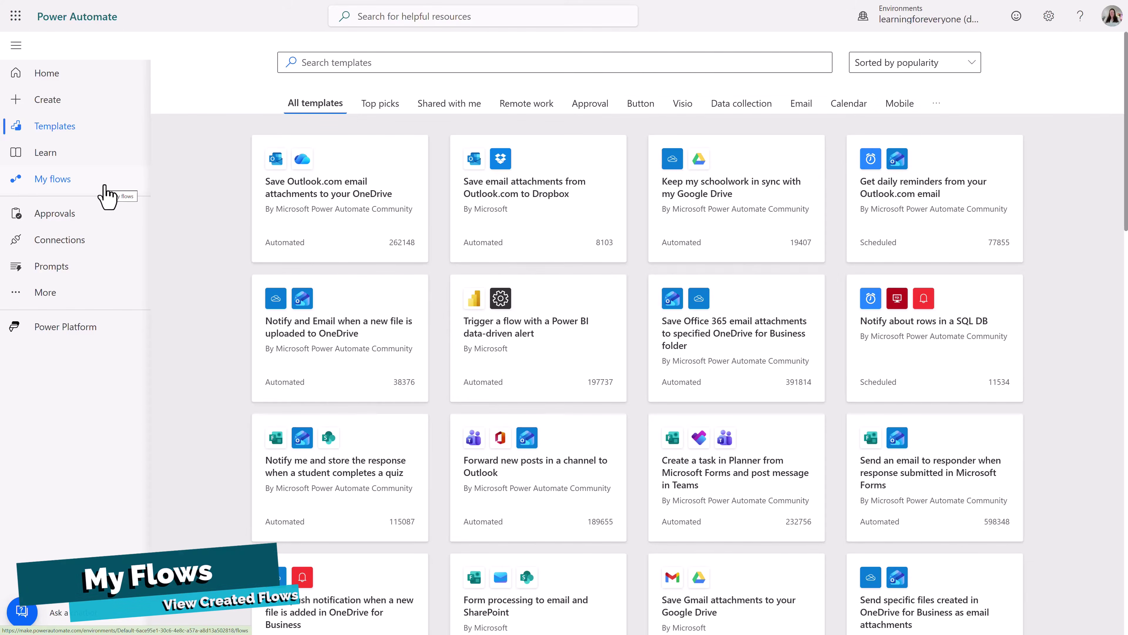
# Step: Check the new-flow options on the My flows page and display the flows shared with me
pyautogui.click(59, 180)
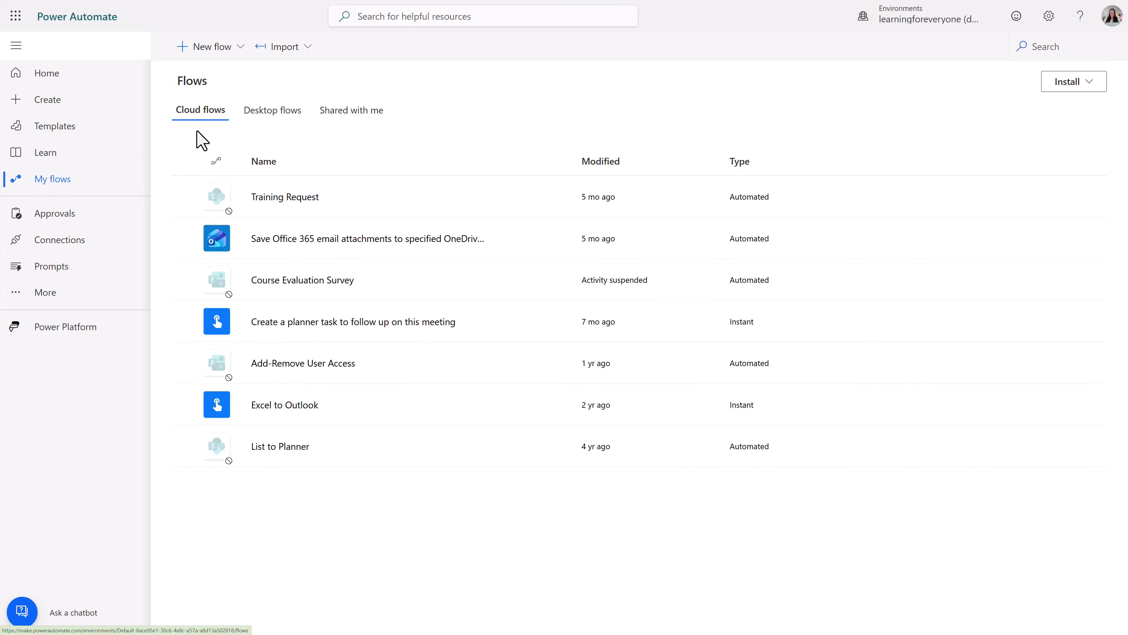
pyautogui.click(240, 48)
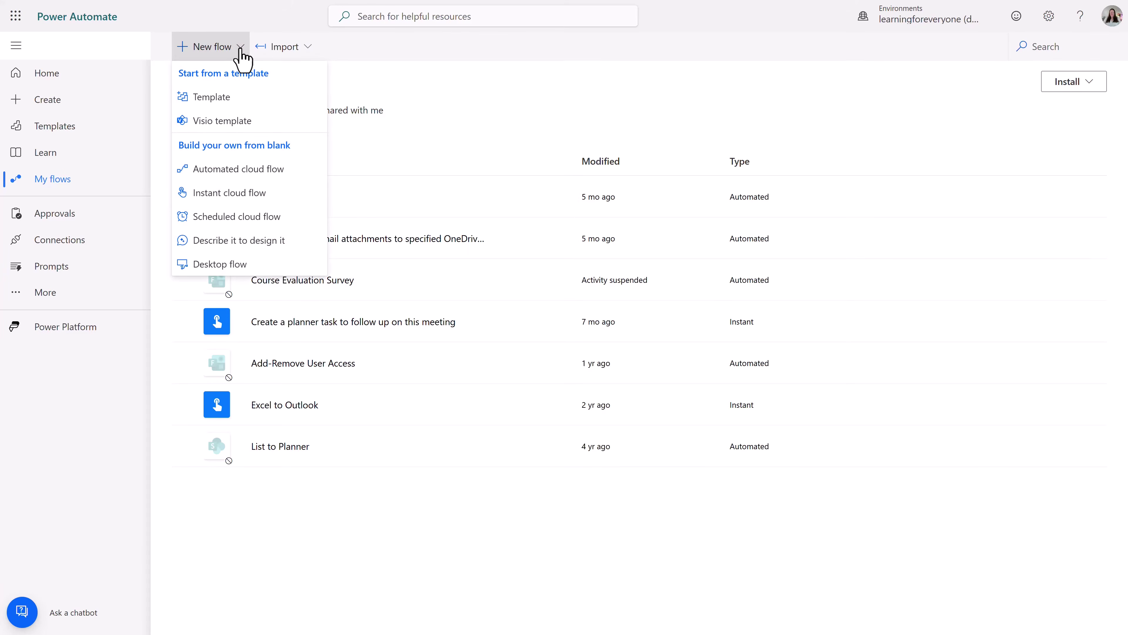
pyautogui.click(241, 48)
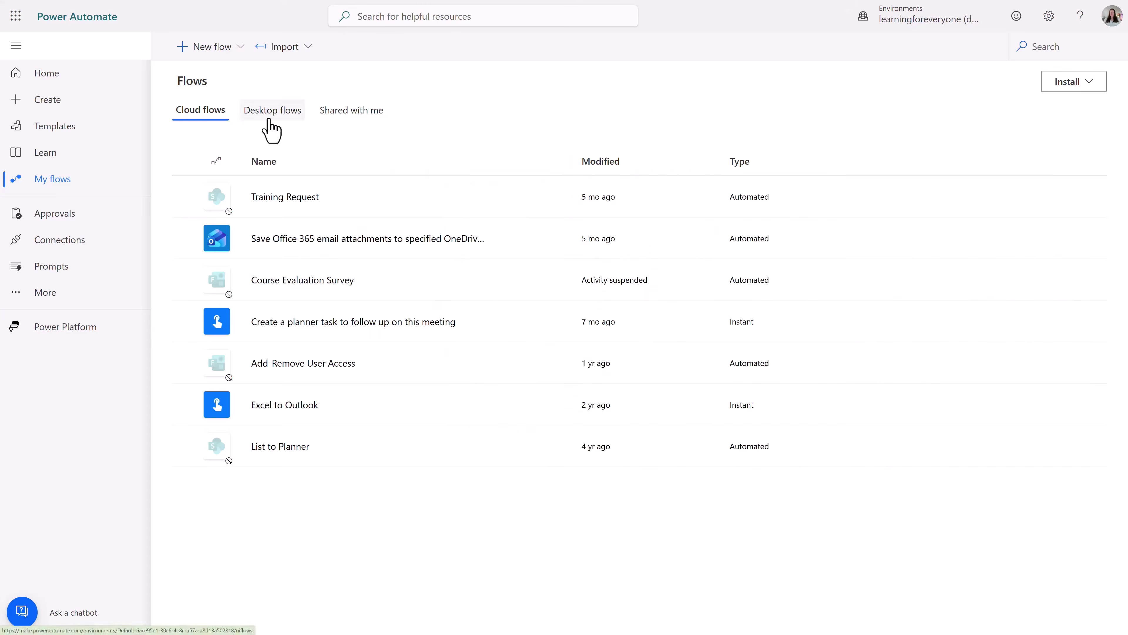
pyautogui.click(351, 112)
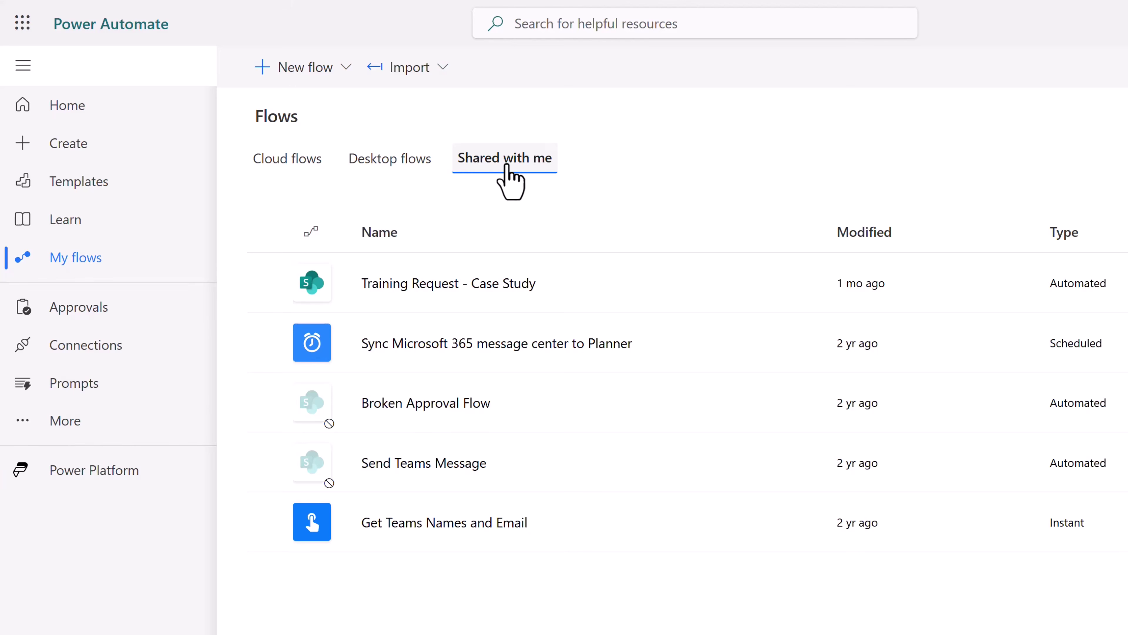
# Step: Try unpinning Approvals and pinning Automation center in the navigation, and reverse both pin changes
pyautogui.click(65, 421)
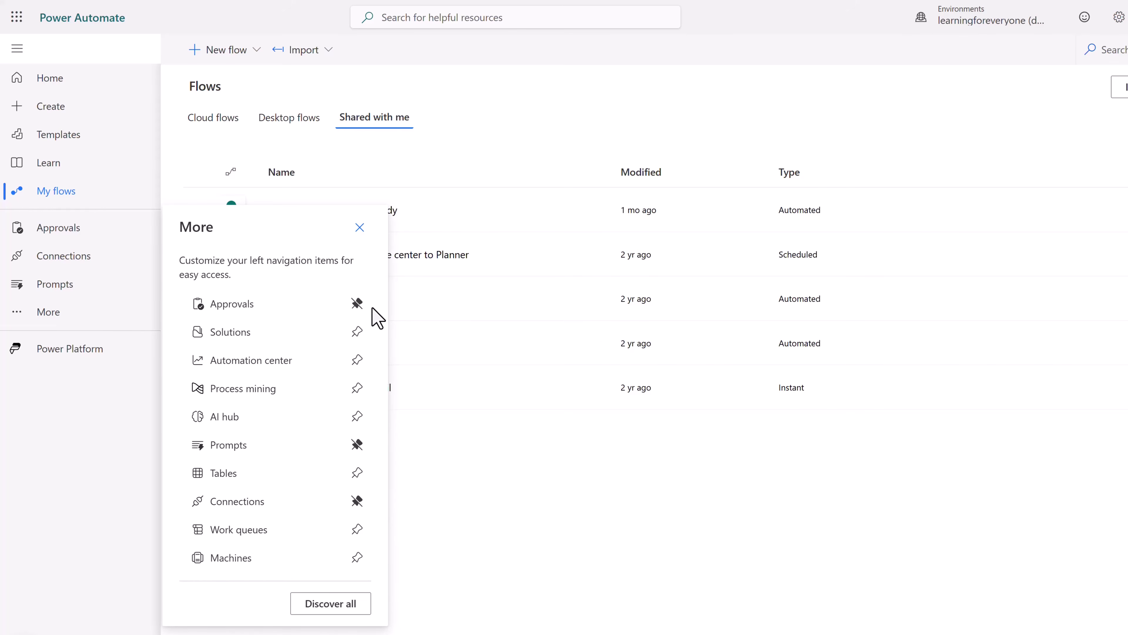
pyautogui.click(357, 304)
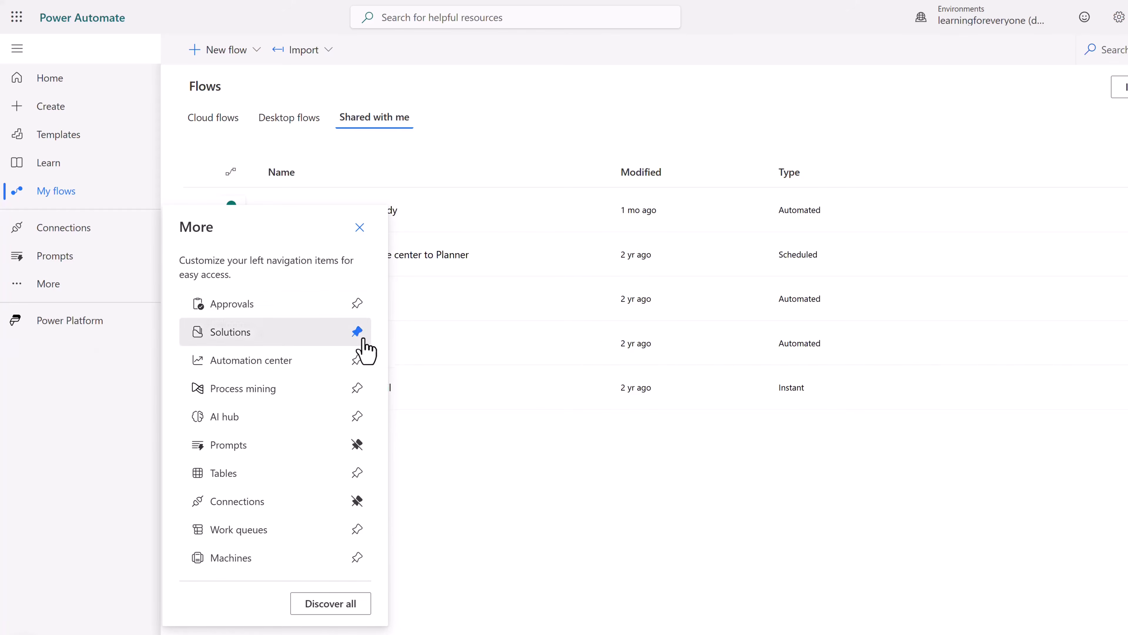
pyautogui.click(357, 360)
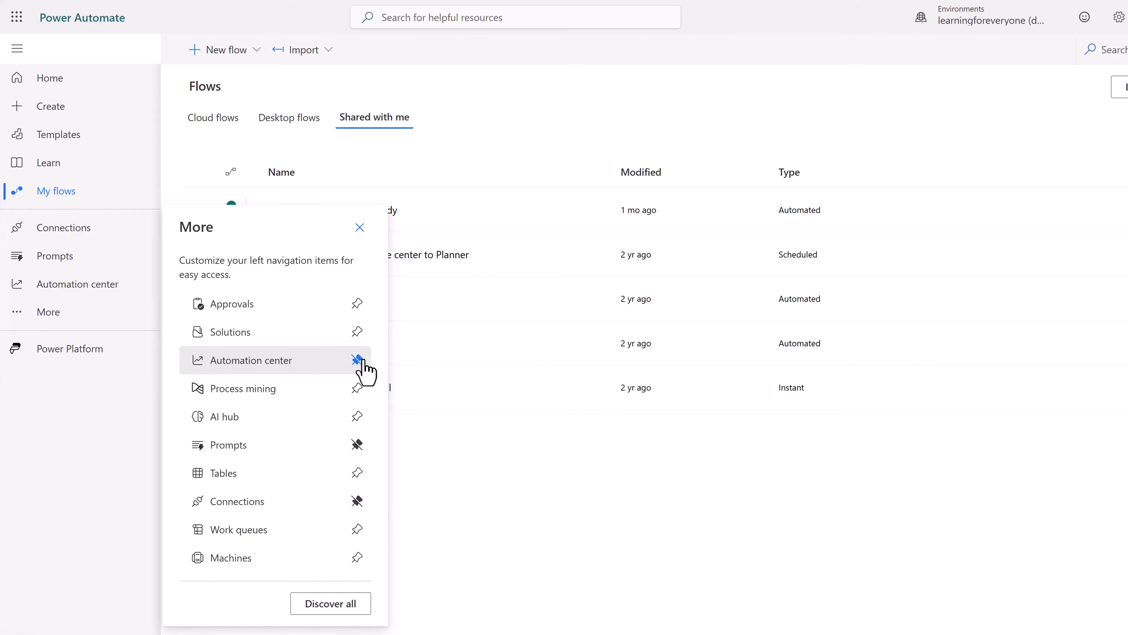
pyautogui.click(358, 360)
pyautogui.click(358, 304)
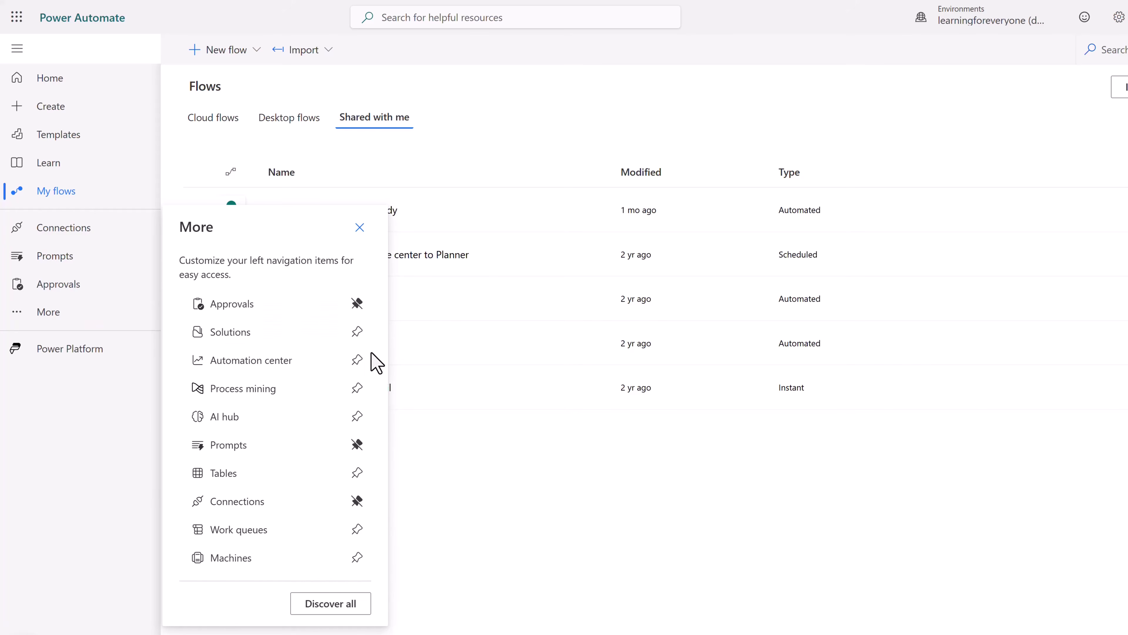
# Step: Browse the Discover page of all available Power Automate features
pyautogui.click(351, 611)
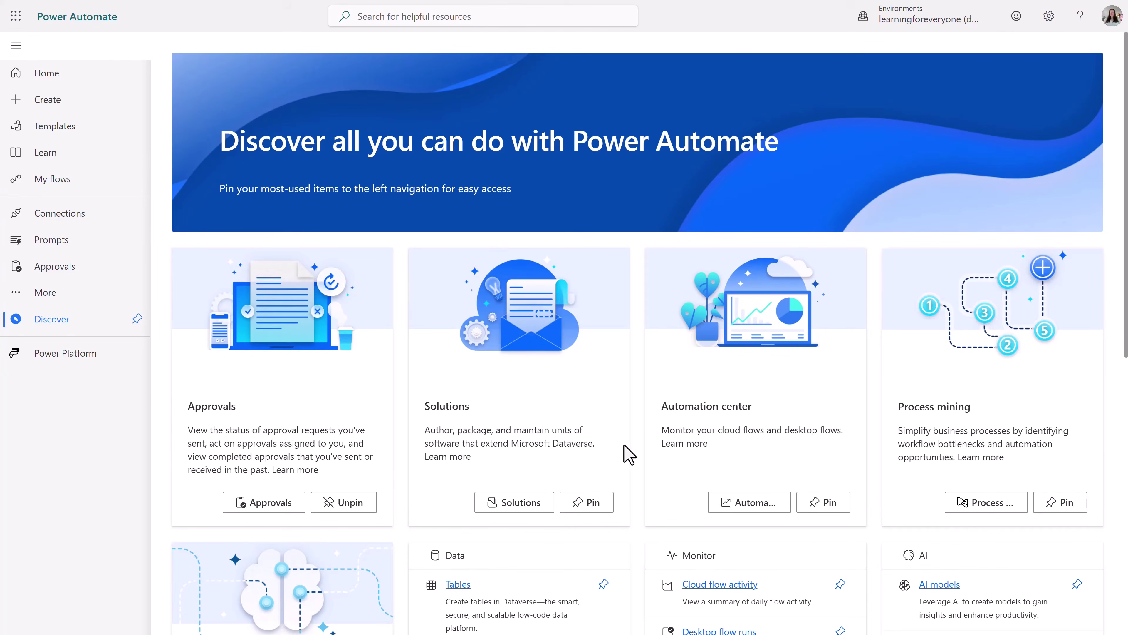
pyautogui.scroll(-5, 625, 453)
pyautogui.scroll(5, 205, 278)
# Step: Reconnect the disconnected OneDrive for Business connection using the signed-in account and allow it access
pyautogui.click(71, 215)
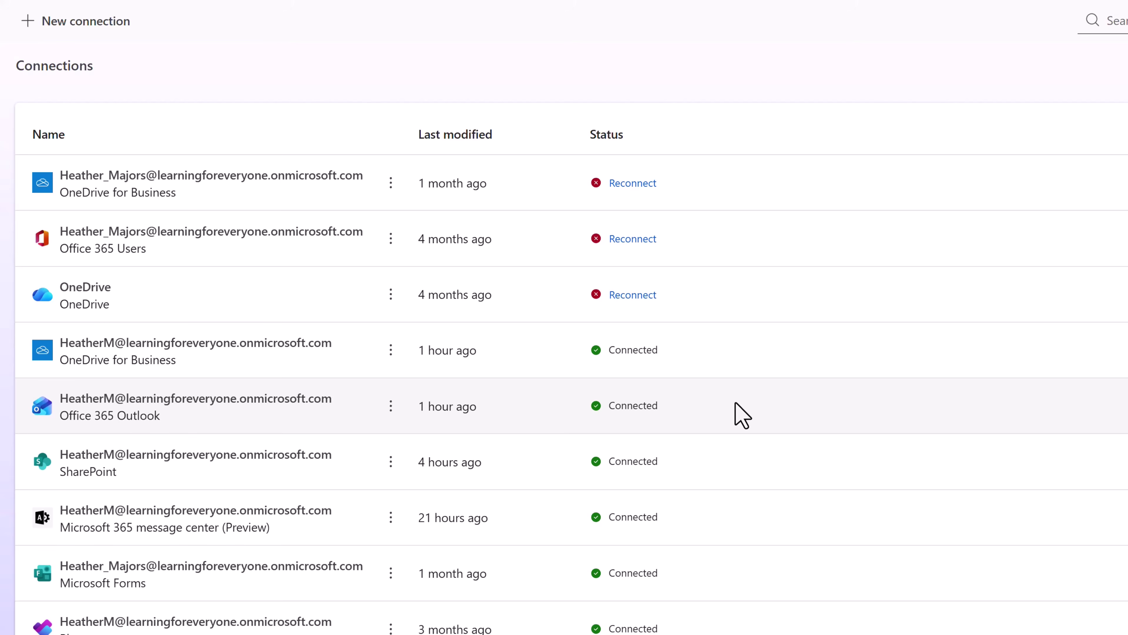
pyautogui.click(640, 183)
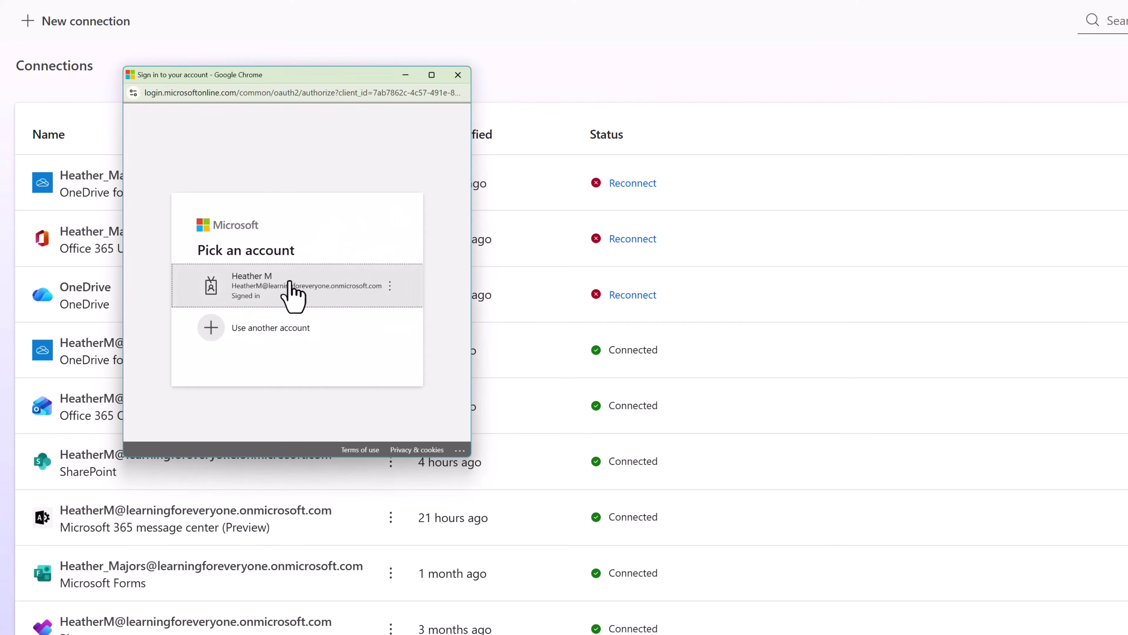
pyautogui.click(291, 288)
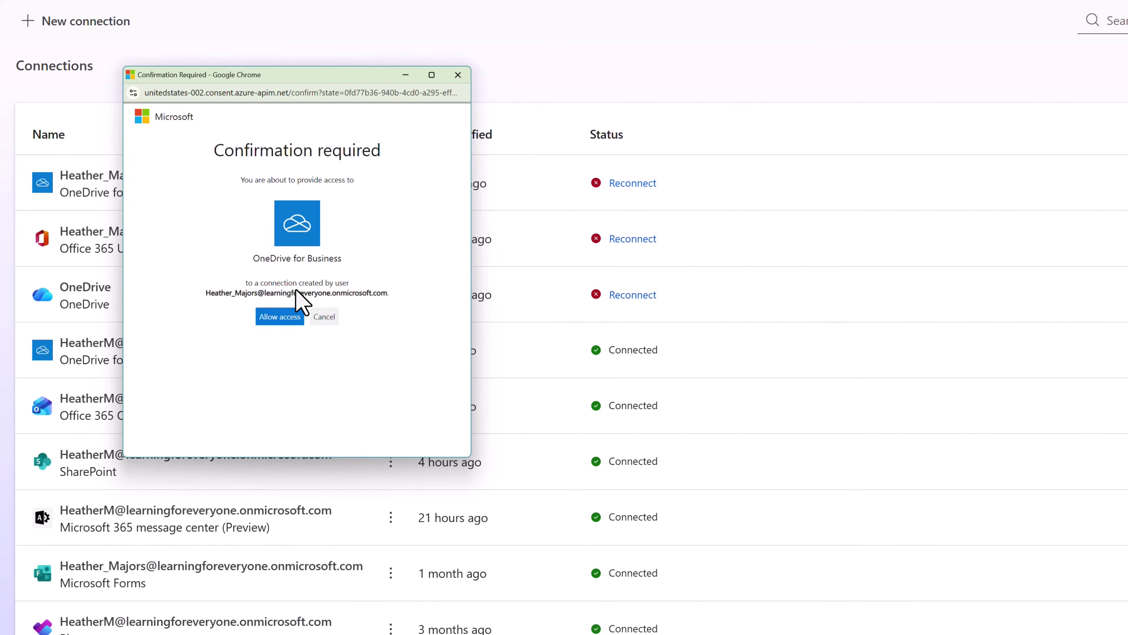
pyautogui.click(280, 316)
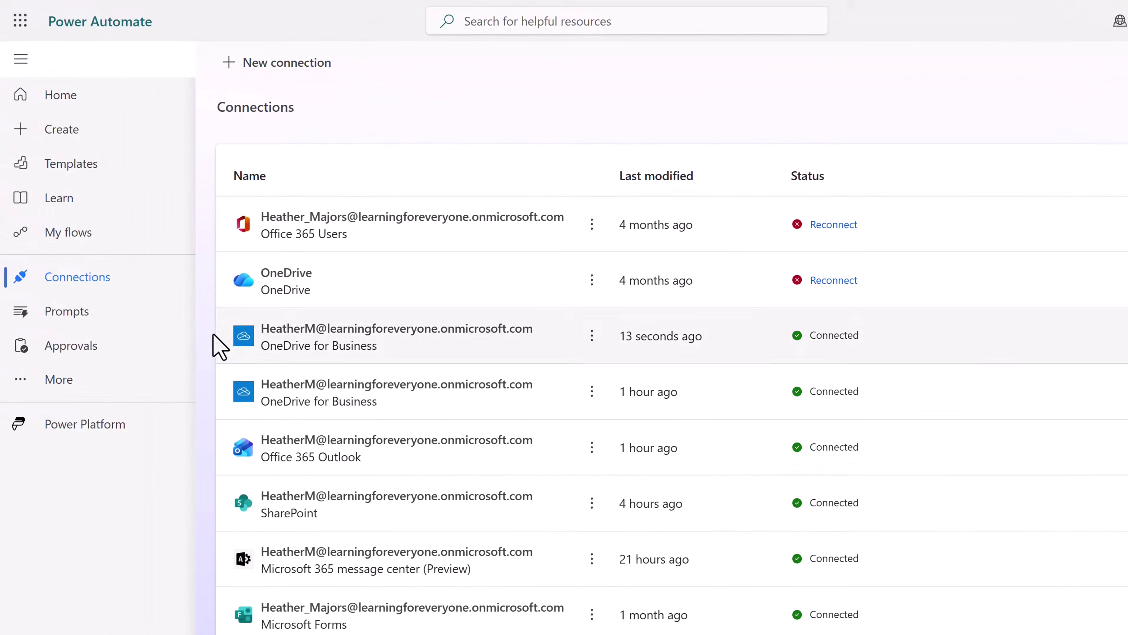
# Step: View the related Power Platform apps available from Power Automate
pyautogui.click(76, 430)
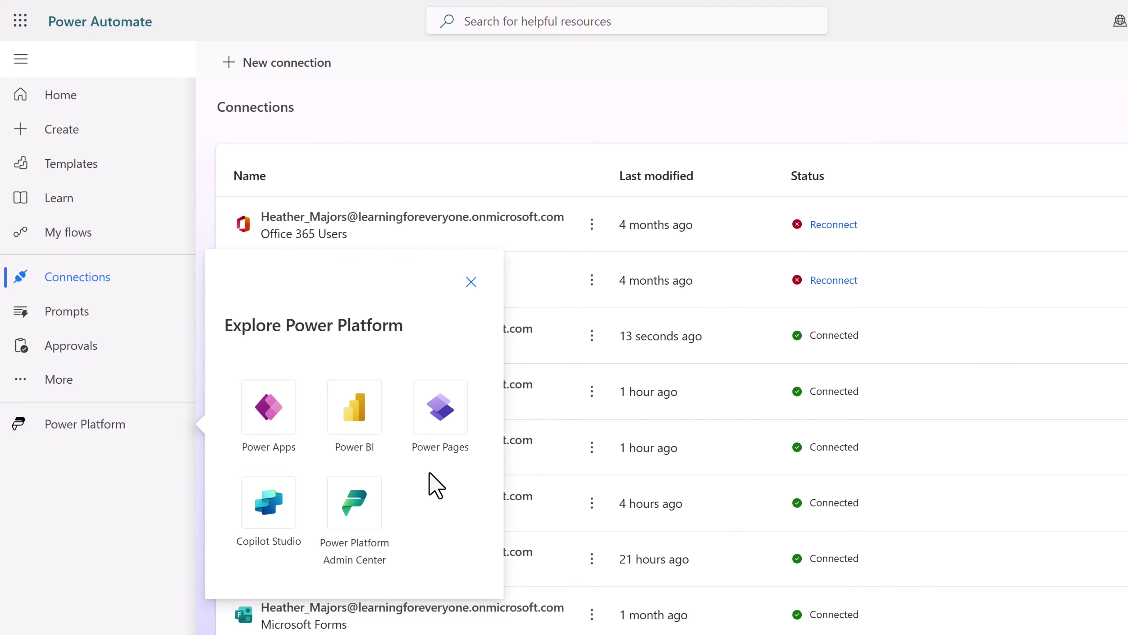
pyautogui.click(282, 427)
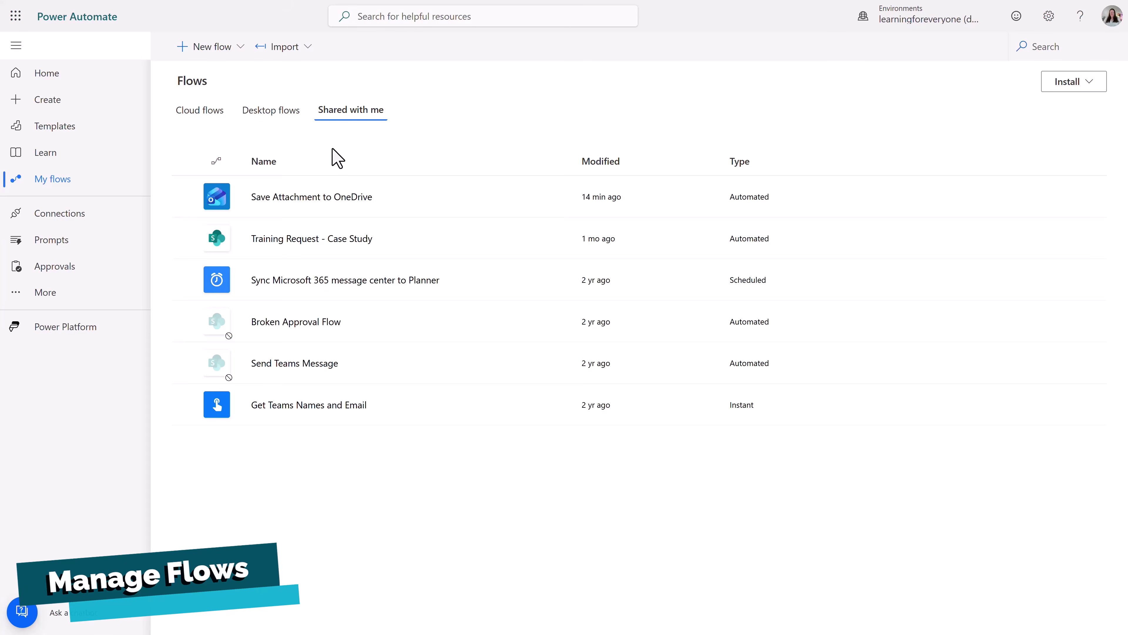
# Step: Open the shared Save Attachment to OneDrive flow and examine its Save As, Send a copy and Export options without applying any
pyautogui.click(333, 204)
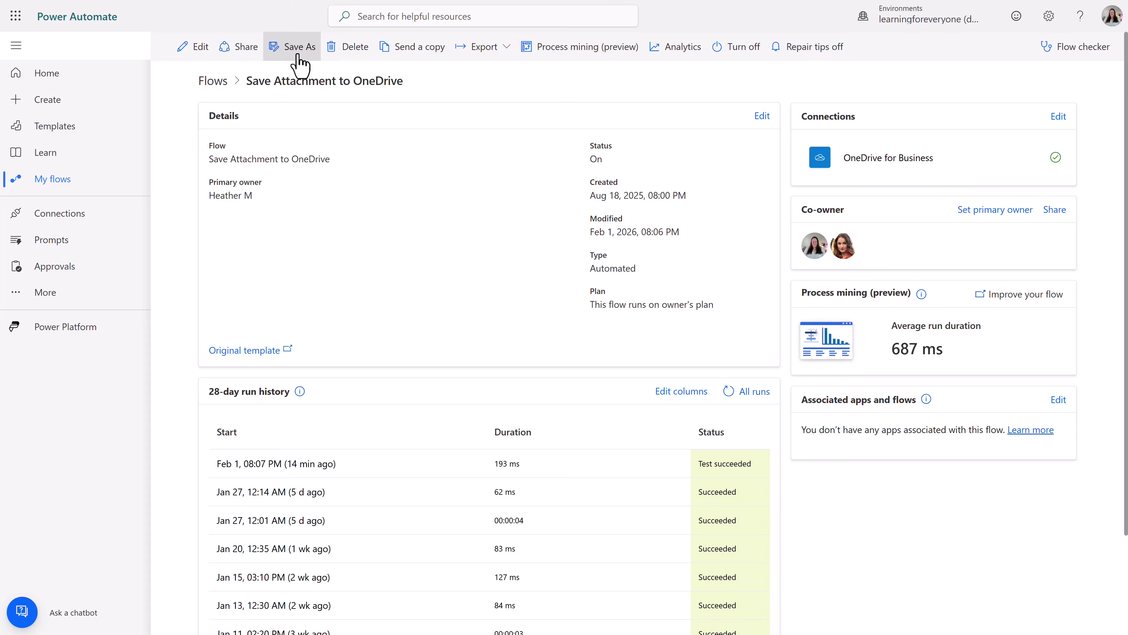
pyautogui.click(299, 62)
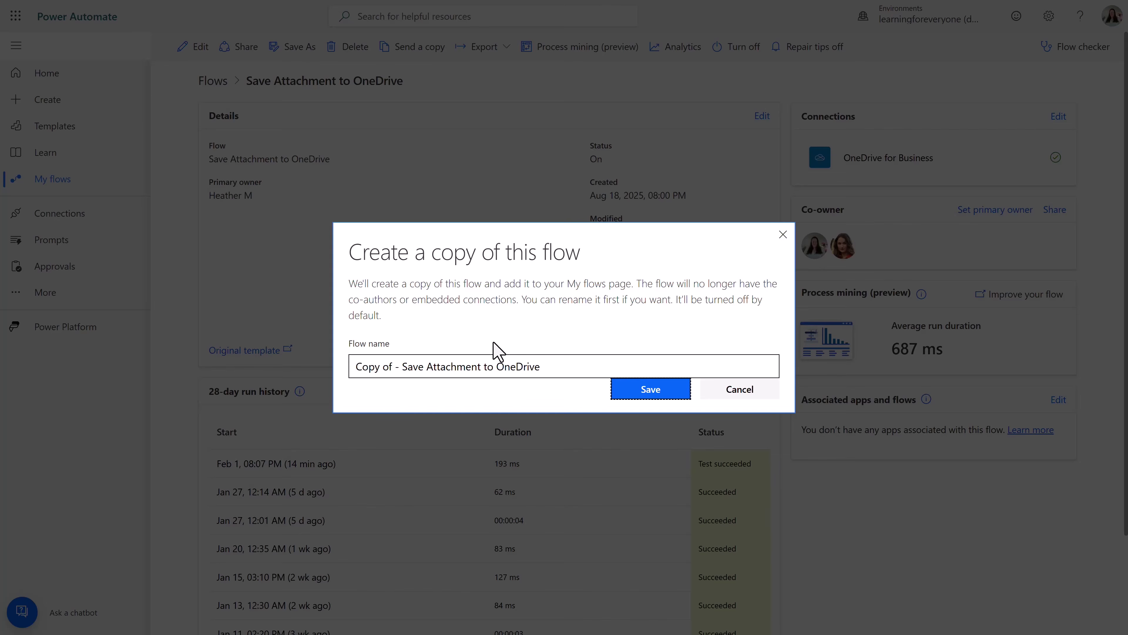
pyautogui.press('Escape')
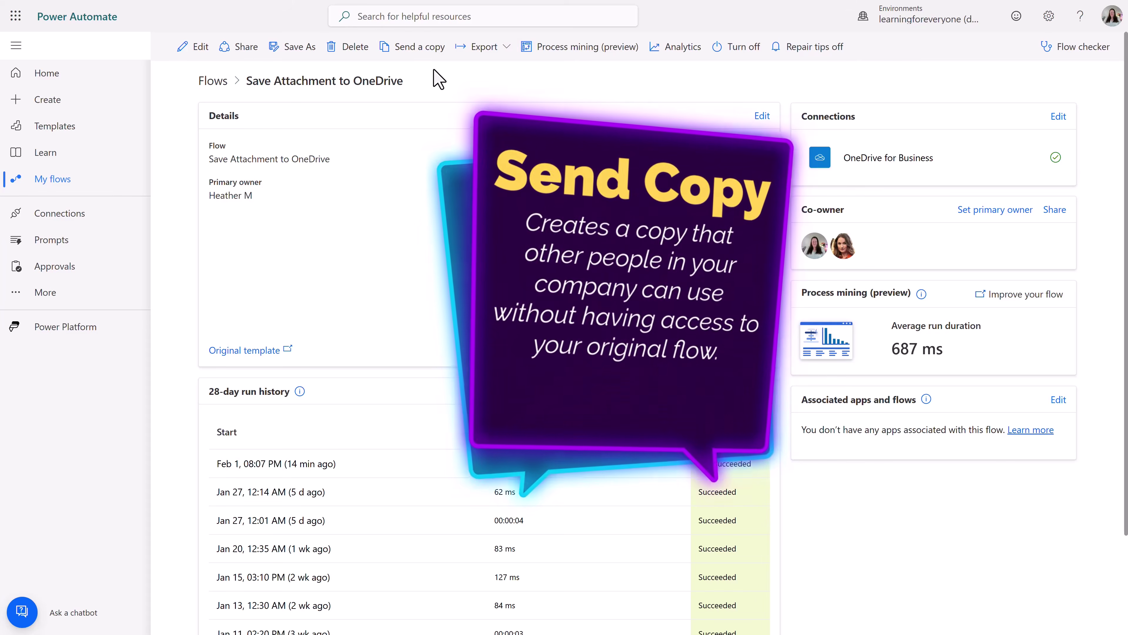
pyautogui.click(423, 52)
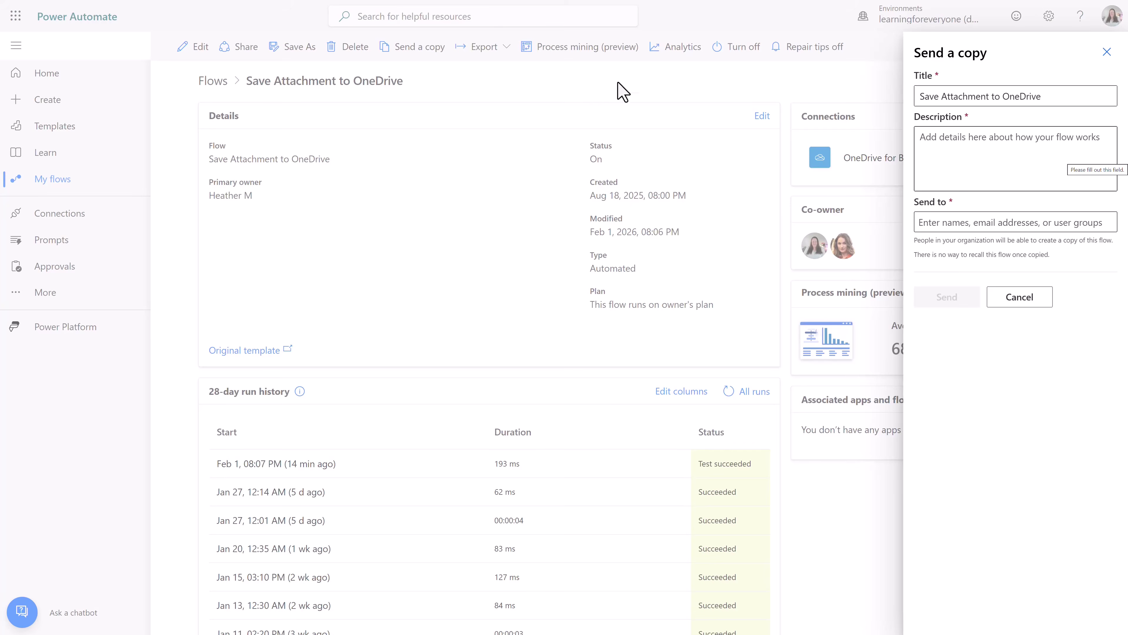
pyautogui.click(505, 65)
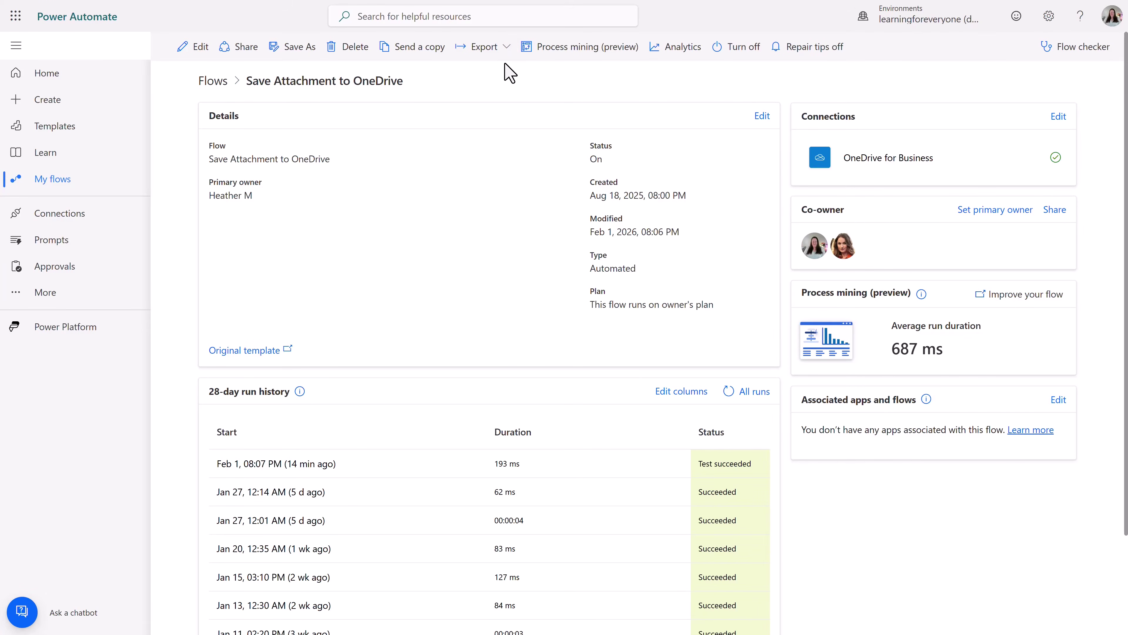
pyautogui.click(508, 52)
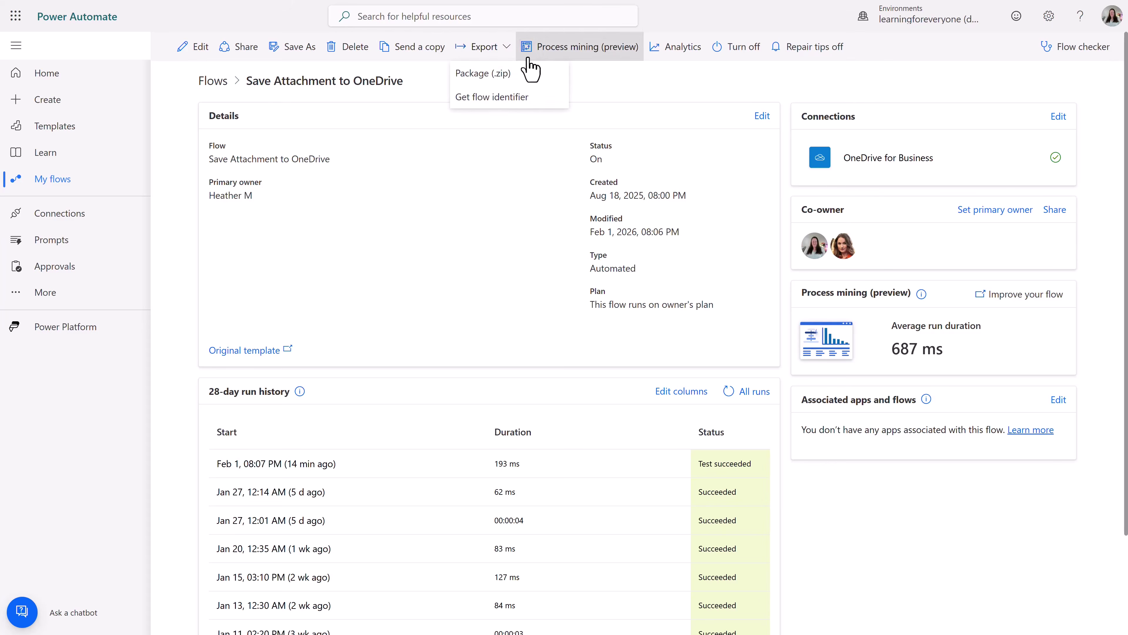
pyautogui.click(589, 71)
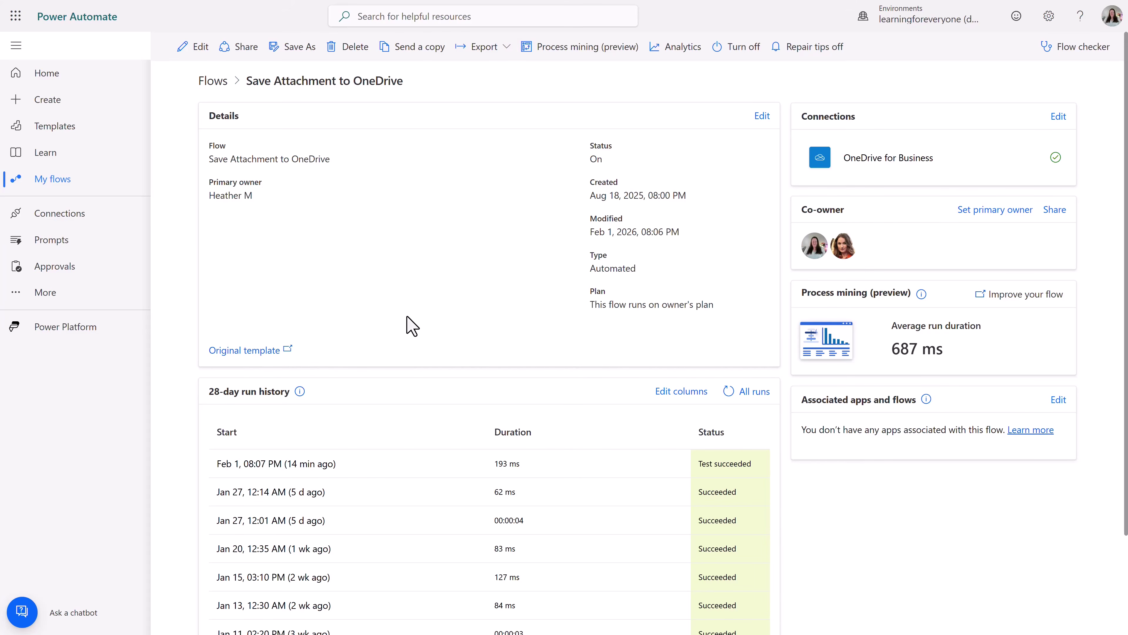
# Step: Review the rest of the flow's details page and return to the Power Automate home page
pyautogui.scroll(-3, 417, 323)
pyautogui.click(40, 90)
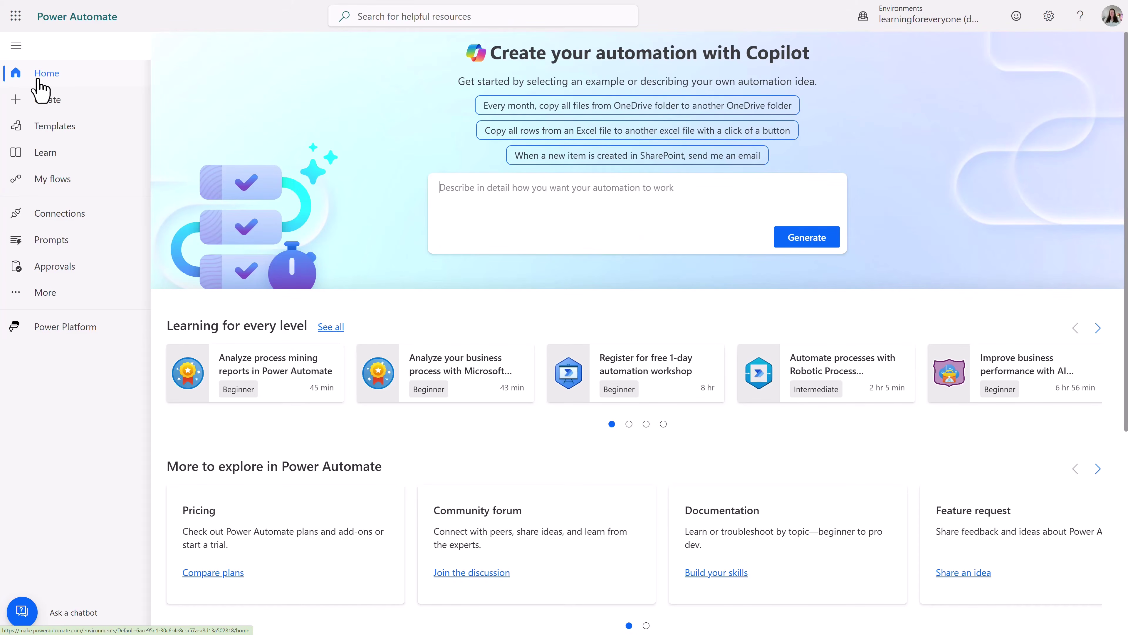